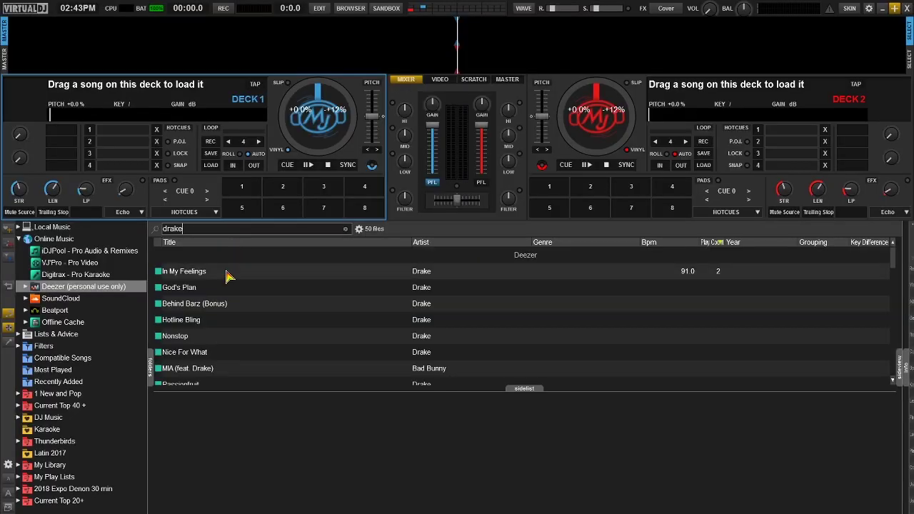
# Step: Play In My Feelings, then the iDJPool Hotline Bling (Drake - First) blend, on deck 1
pyautogui.moveTo(184, 272); pyautogui.dragTo(300, 134)
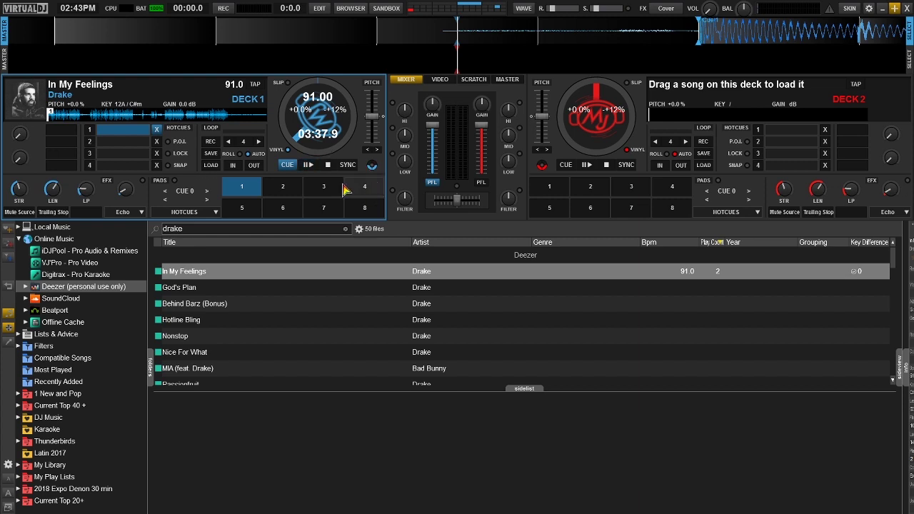
pyautogui.click(303, 173)
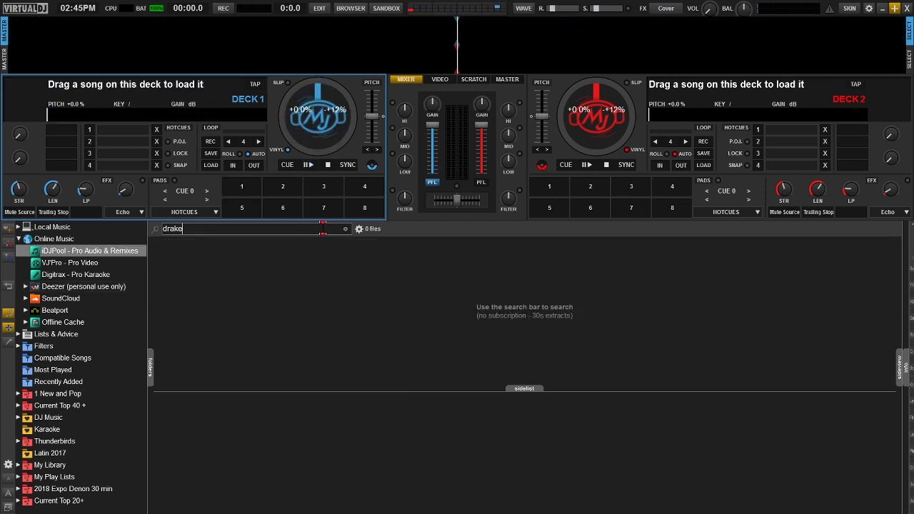
pyautogui.press('Return')
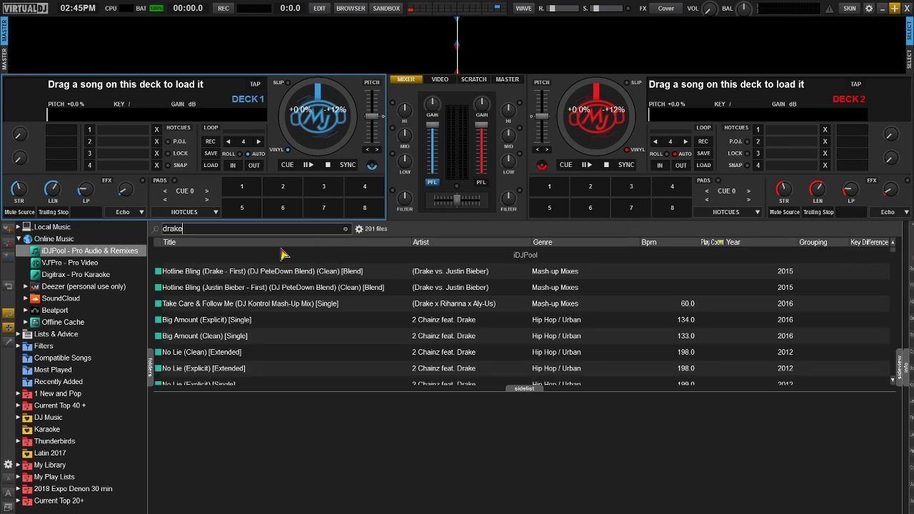
pyautogui.moveTo(227, 278); pyautogui.dragTo(321, 129)
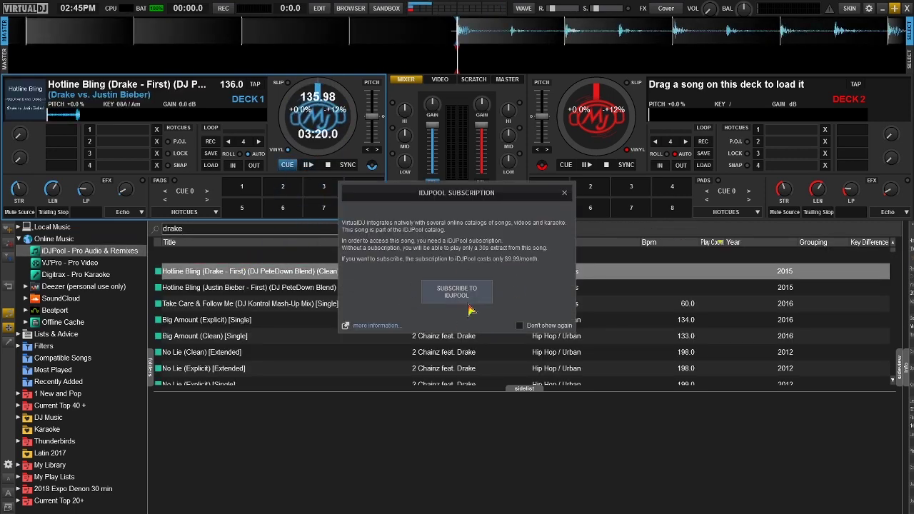
pyautogui.click(565, 195)
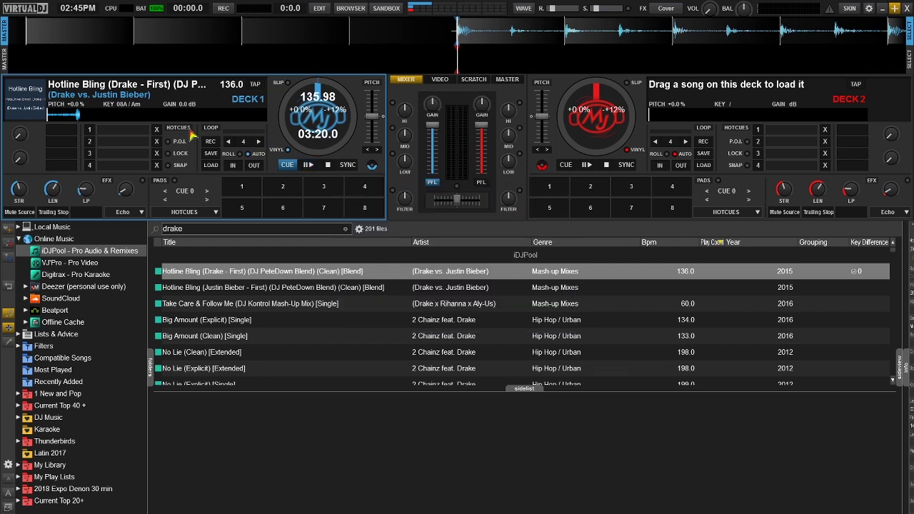
pyautogui.click(308, 169)
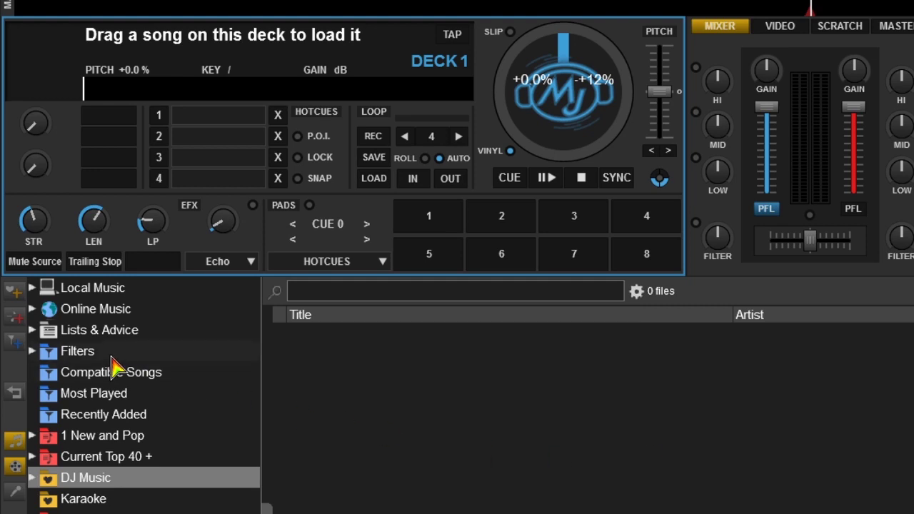
# Step: Scroll the iDJPool drake results past Hotline Bling and load No Lie (Clean) [Extended] onto deck 1
pyautogui.click(32, 309)
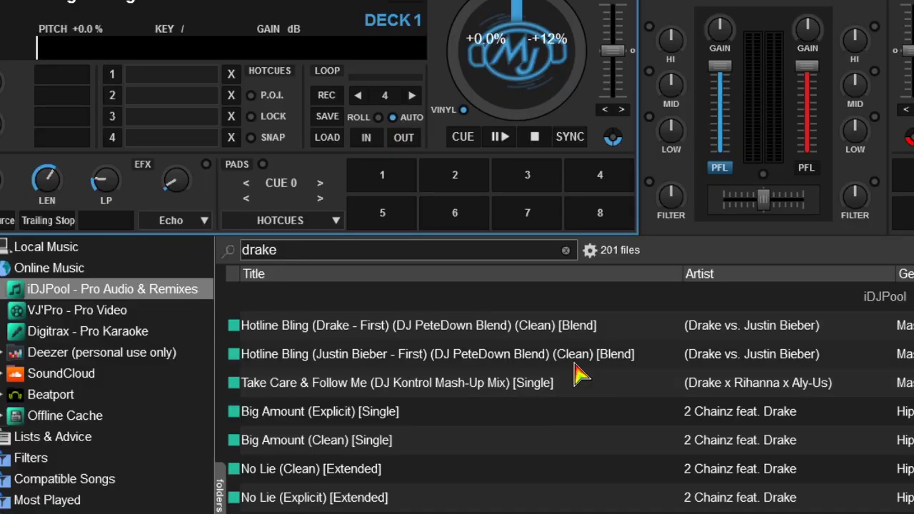
pyautogui.click(574, 364)
pyautogui.scroll(-2, 577, 373)
pyautogui.scroll(-2, 577, 373)
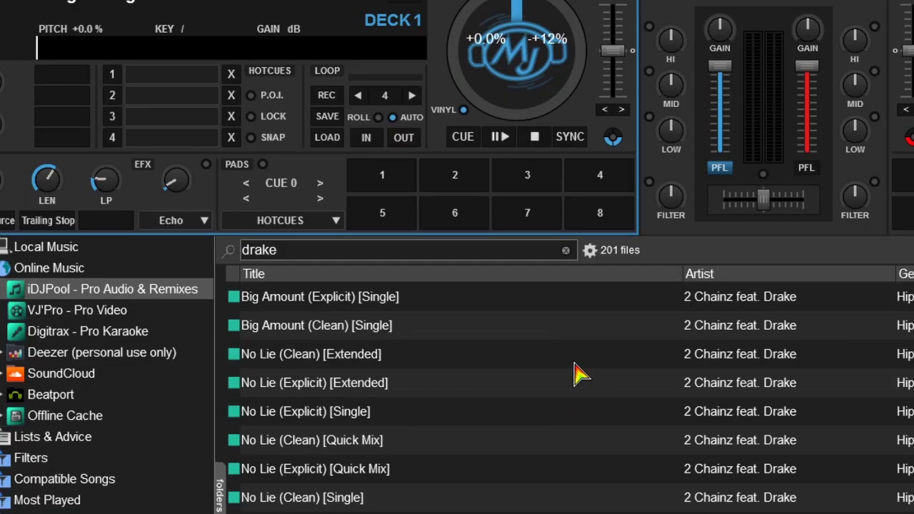
pyautogui.scroll(-2, 577, 372)
pyautogui.scroll(-2, 355, 385)
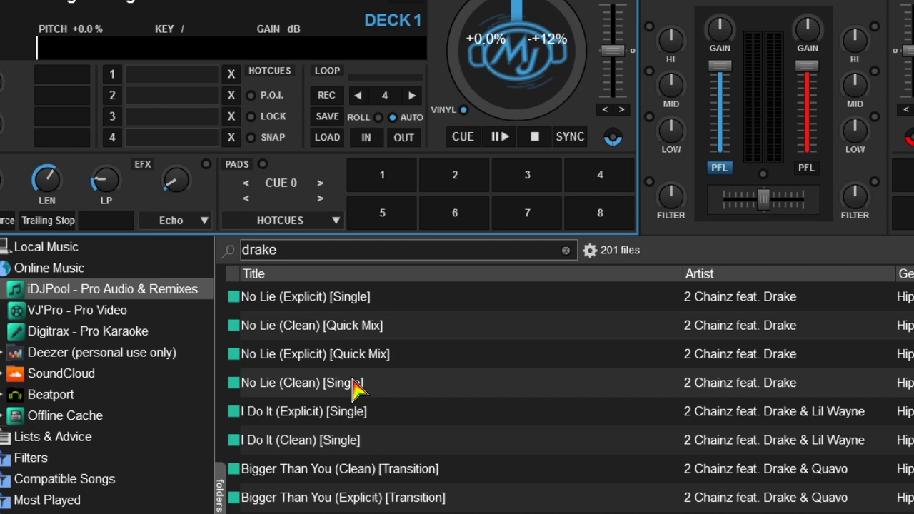
pyautogui.scroll(-2, 355, 386)
pyautogui.scroll(-2, 355, 386)
pyautogui.scroll(-2, 355, 385)
pyautogui.scroll(-2, 355, 385)
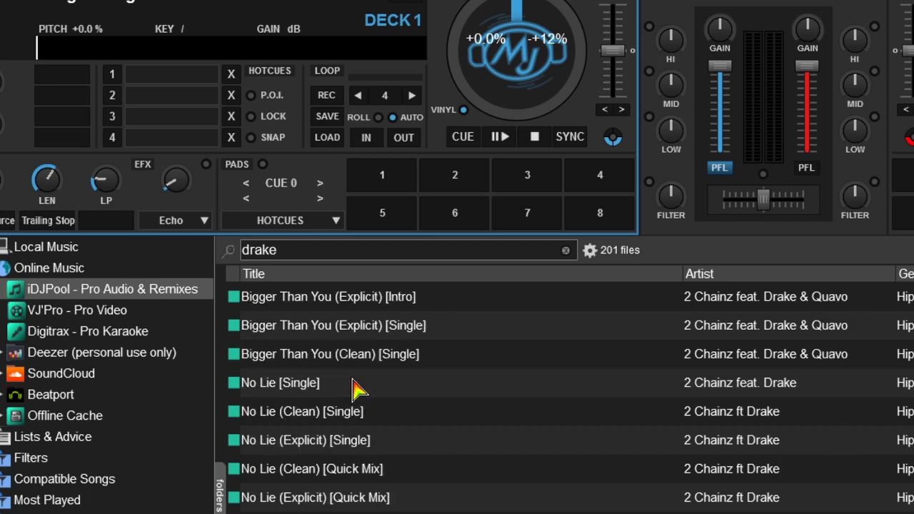
pyautogui.scroll(-1, 355, 385)
pyautogui.scroll(-1, 355, 386)
pyautogui.scroll(-2, 355, 386)
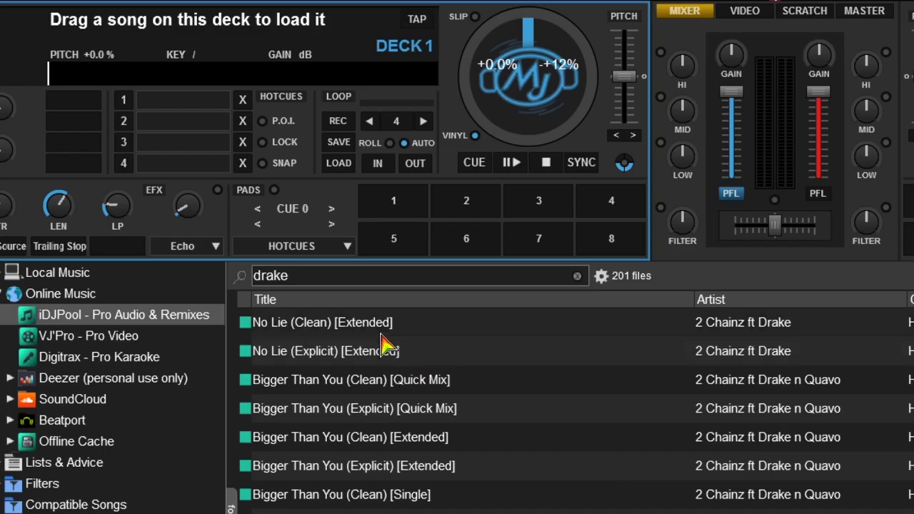
pyautogui.moveTo(379, 322); pyautogui.dragTo(538, 91)
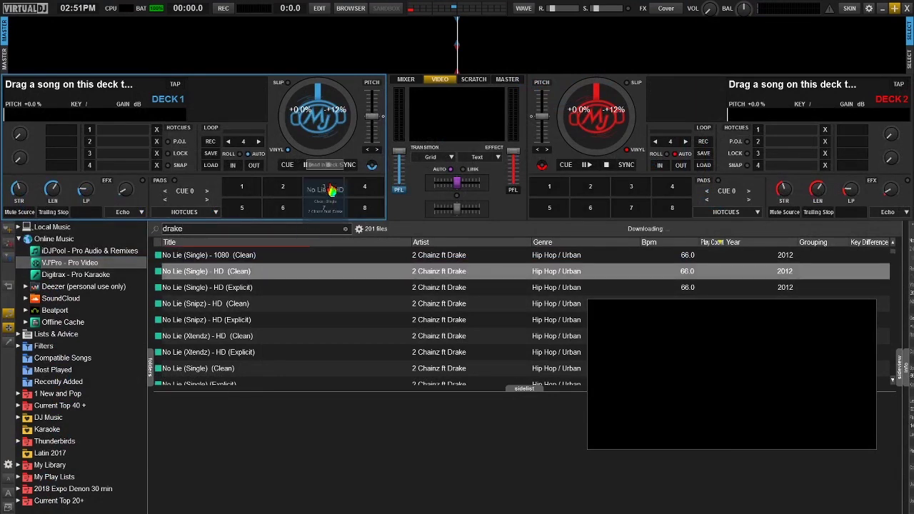
# Step: Load the VJ'Pro No Lie (Single) - HD (Clean) video onto deck 1 and play it
pyautogui.moveTo(215, 271); pyautogui.dragTo(318, 118)
pyautogui.click(580, 196)
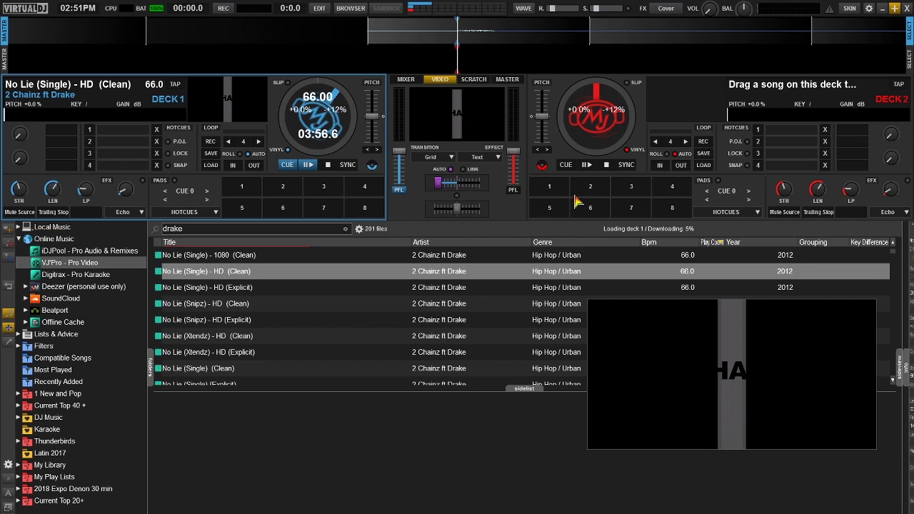
pyautogui.click(307, 167)
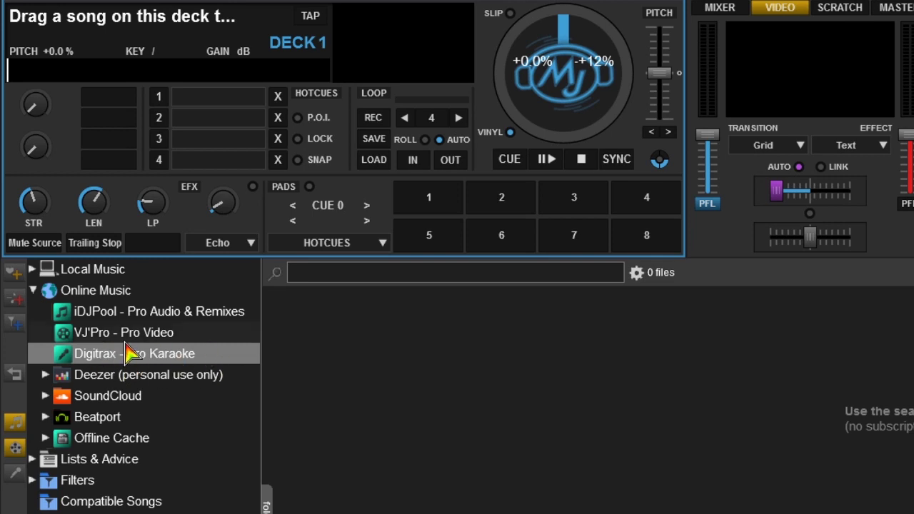
# Step: Search Digitrax for 'james brown' and play the I Got You karaoke on deck 1
pyautogui.click(489, 279)
pyautogui.write('james brown')
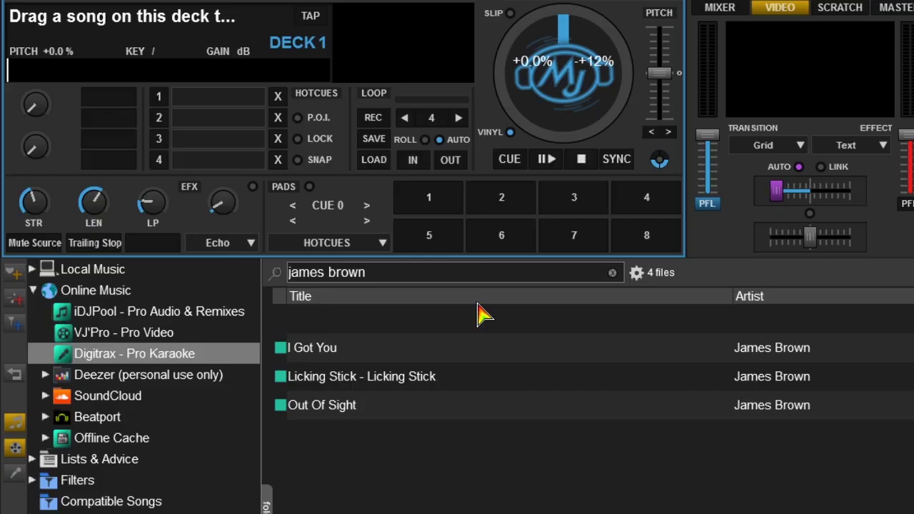
pyautogui.doubleClick(446, 348)
pyautogui.click(307, 165)
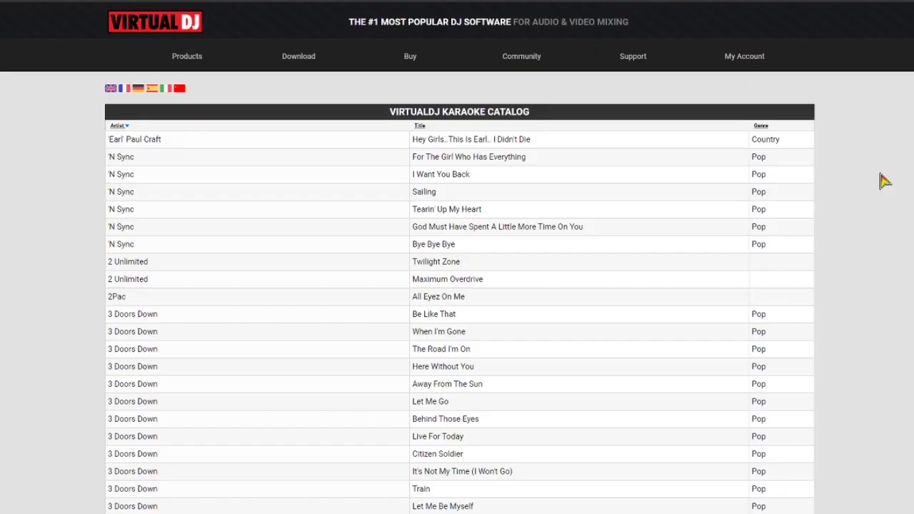
# Step: Scroll down the VirtualDJ Karaoke Catalog's list of artists and song titles
pyautogui.scroll(-1, 884, 180)
pyautogui.scroll(-2, 884, 180)
pyautogui.scroll(-4, 884, 181)
pyautogui.scroll(-3, 884, 181)
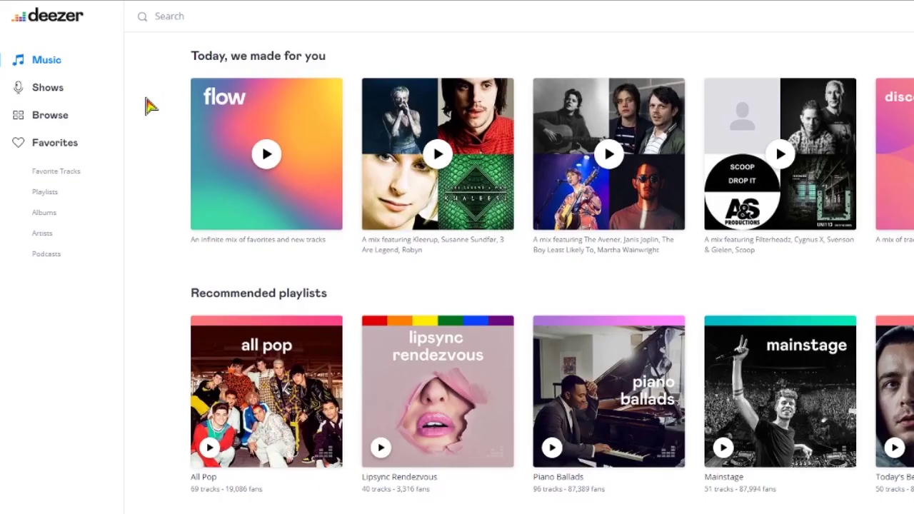
# Step: Scroll the Deezer home page past the recommended playlists and genres
pyautogui.scroll(-1, 157, 105)
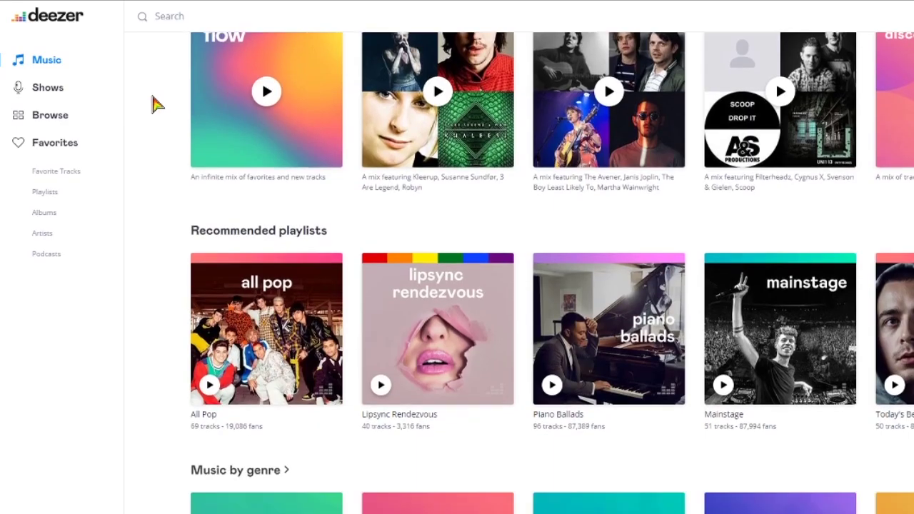
pyautogui.scroll(-3, 157, 105)
pyautogui.scroll(-3, 157, 105)
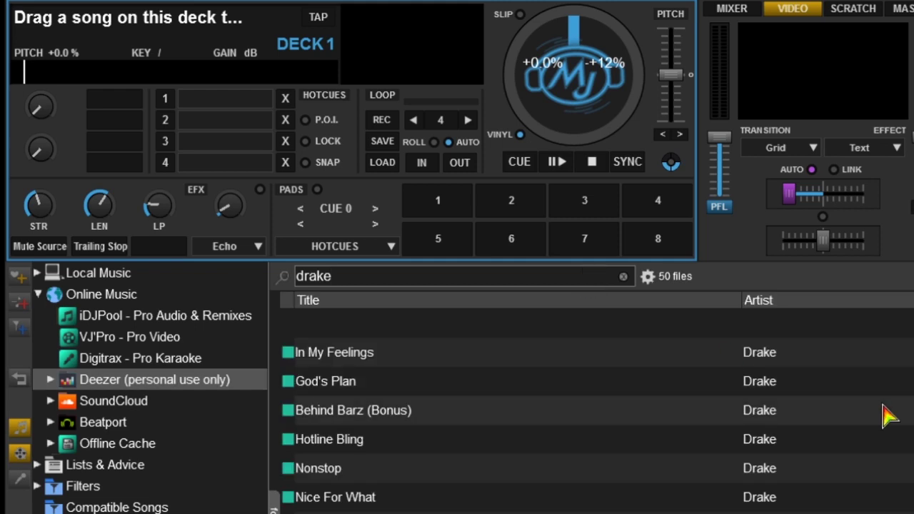
# Step: Browse the 50 Deezer drake results and select the search text to replace it
pyautogui.scroll(-1, 889, 416)
pyautogui.scroll(-2, 889, 416)
pyautogui.scroll(-1, 889, 416)
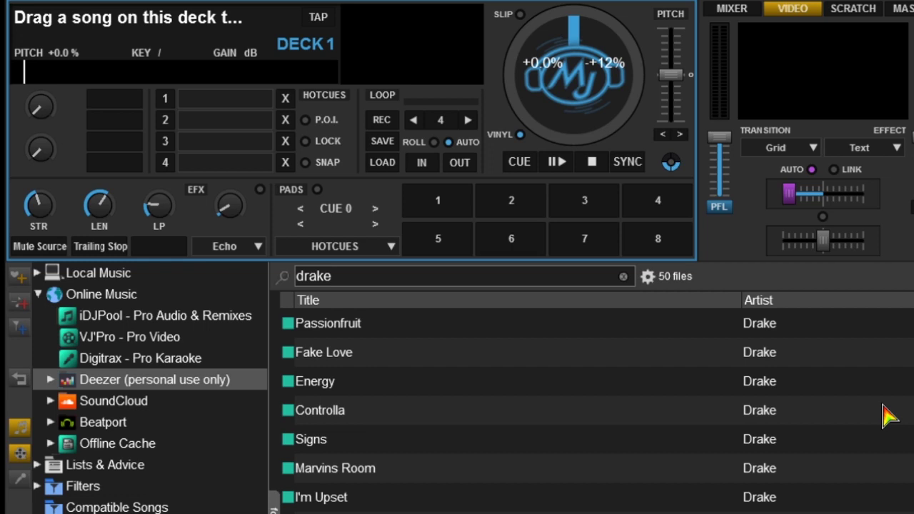
pyautogui.scroll(-2, 890, 417)
pyautogui.click(553, 277)
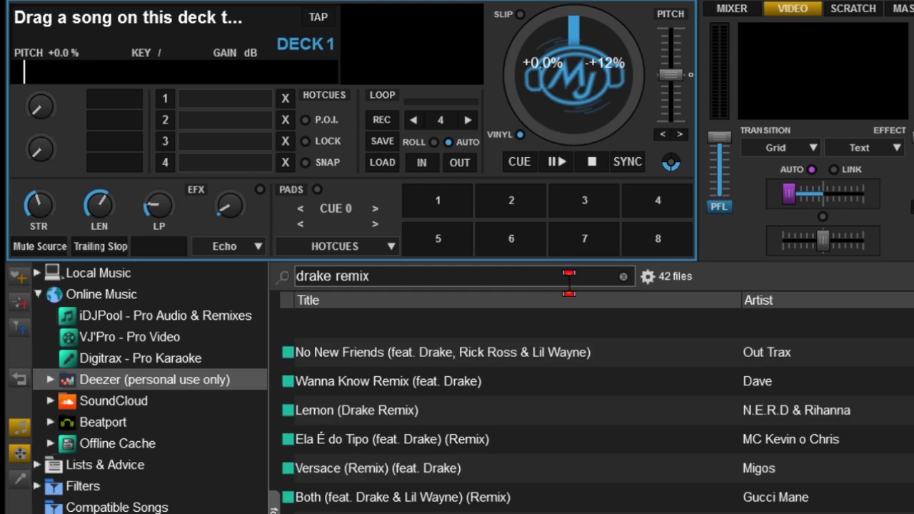
# Step: Browse the 'drake remix' results, then clear the search
pyautogui.scroll(-1, 682, 388)
pyautogui.scroll(-1, 658, 326)
pyautogui.scroll(-2, 663, 377)
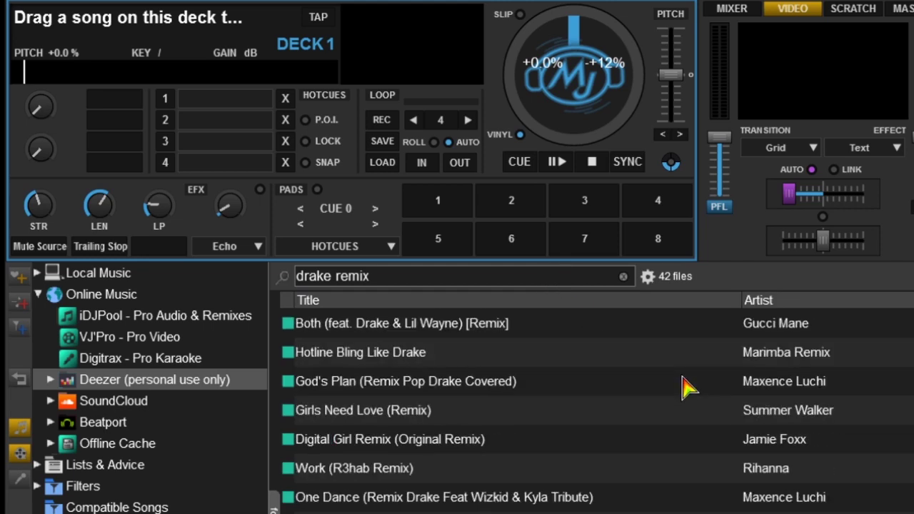
pyautogui.scroll(-1, 682, 387)
pyautogui.click(623, 276)
pyautogui.write('sanam')
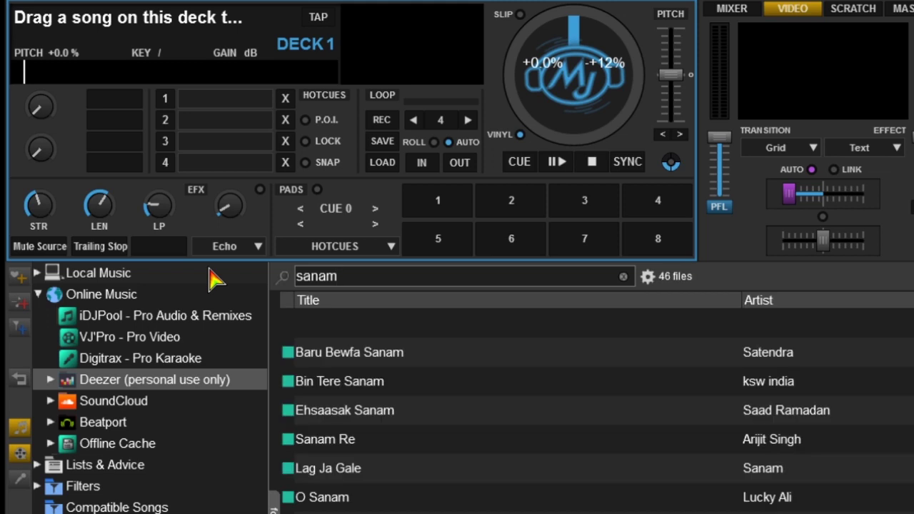
# Step: Browse the 'sanam' results and load Ek Ladki Ko Dekha To Asia Laga onto deck 1
pyautogui.scroll(-1, 379, 429)
pyautogui.scroll(-3, 381, 431)
pyautogui.scroll(-1, 382, 424)
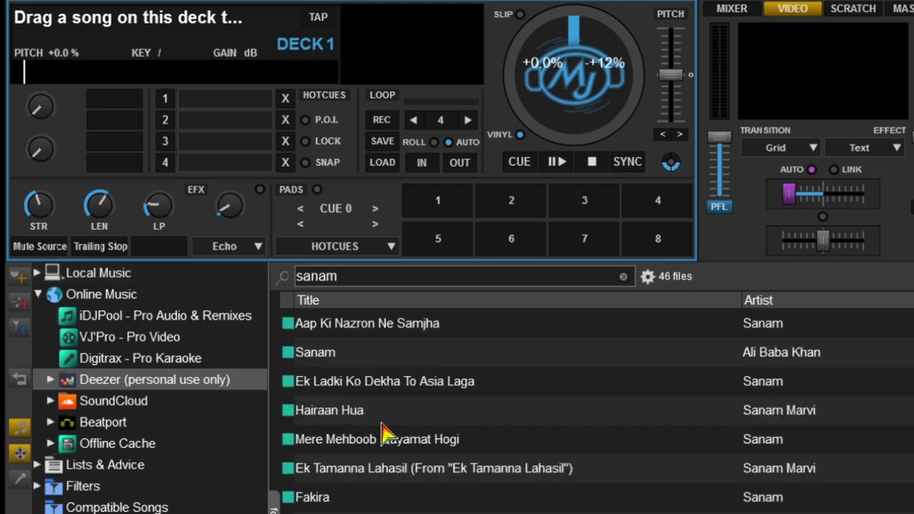
pyautogui.moveTo(421, 383); pyautogui.dragTo(468, 175)
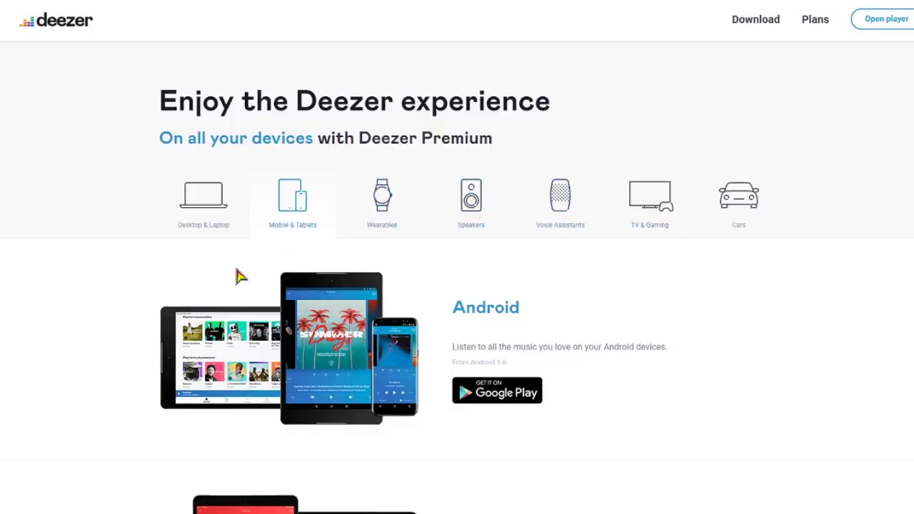
# Step: Scroll Deezer's devices page from the Android section down to Apple
pyautogui.scroll(-2, 703, 308)
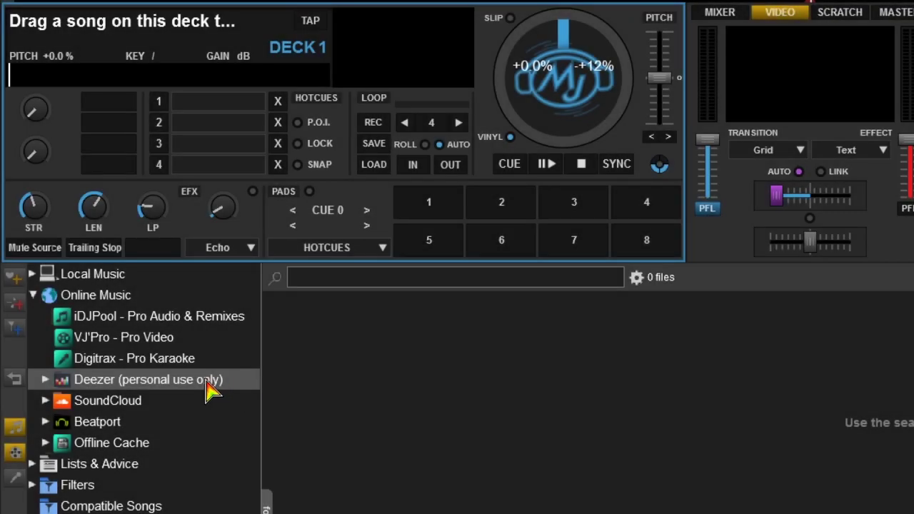
# Step: Select SoundCloud, view the Go+ offer, search Pitbull with and without 'clean', then open Trending deephouse
pyautogui.click(128, 401)
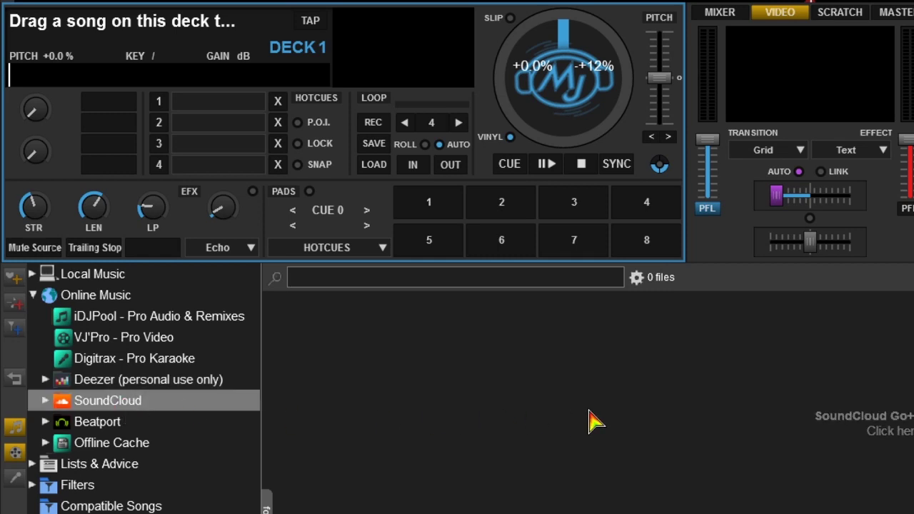
pyautogui.click(867, 430)
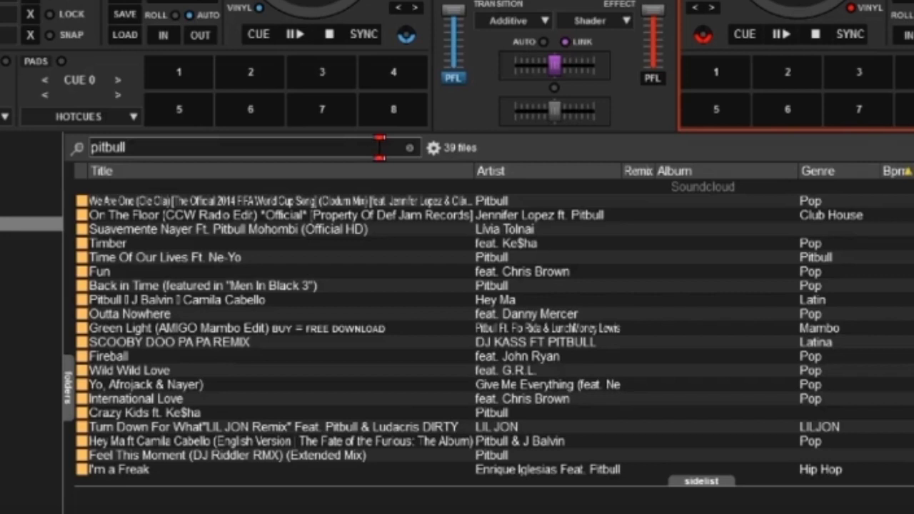
pyautogui.write(' clean')
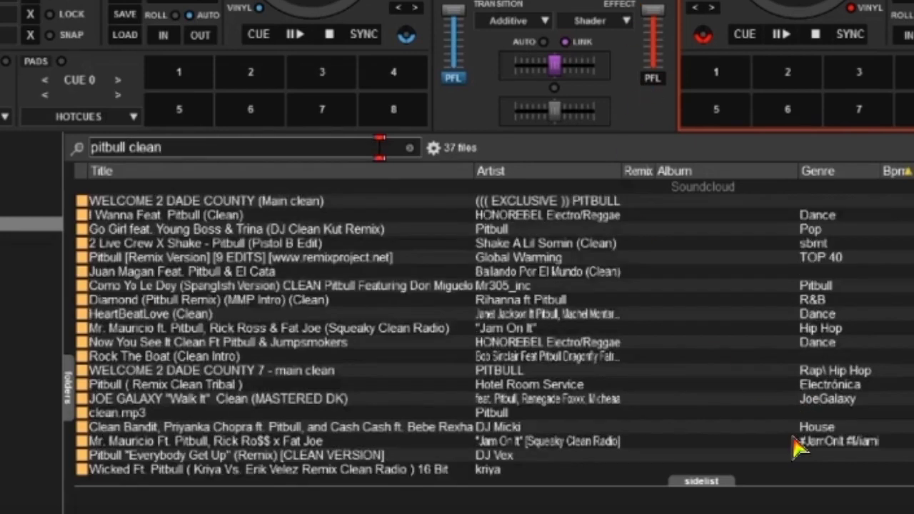
pyautogui.press('BackSpace')
pyautogui.press('BackSpace')
pyautogui.press('BackSpace')
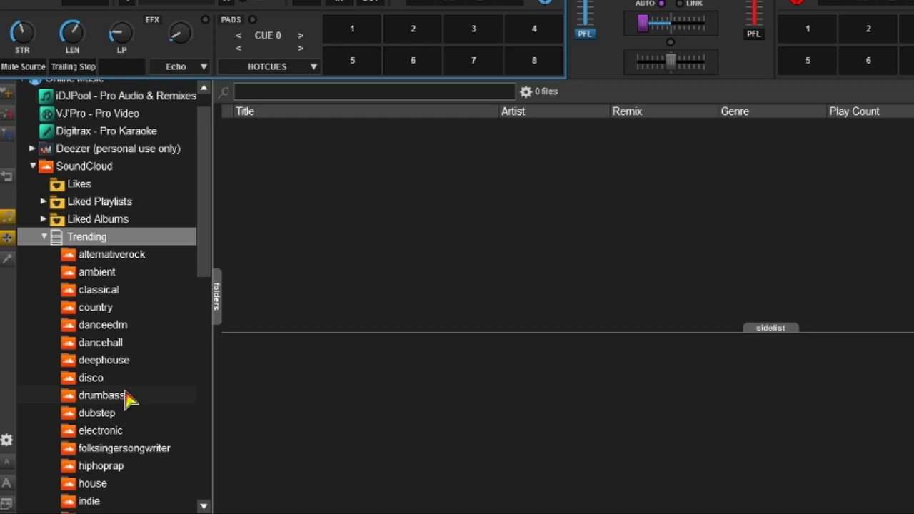
pyautogui.click(111, 366)
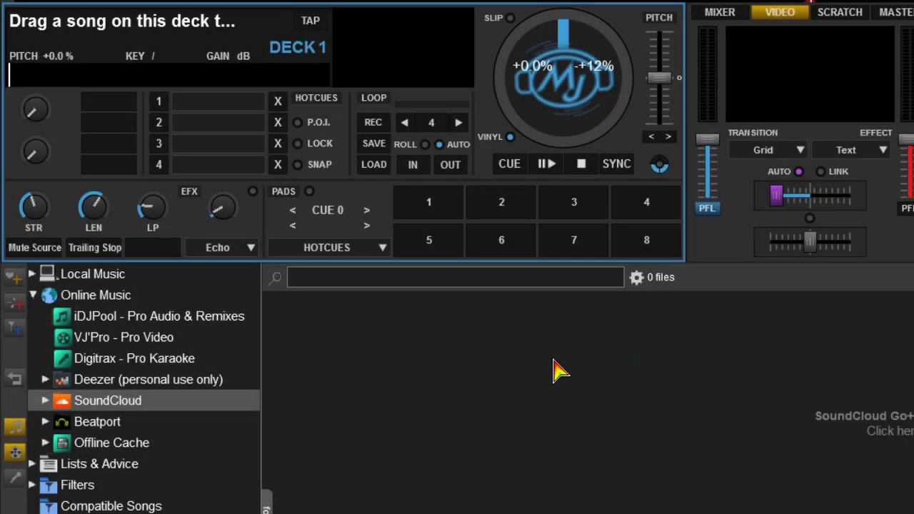
# Step: Select Beatport under Online Music in the browser tree
pyautogui.click(107, 423)
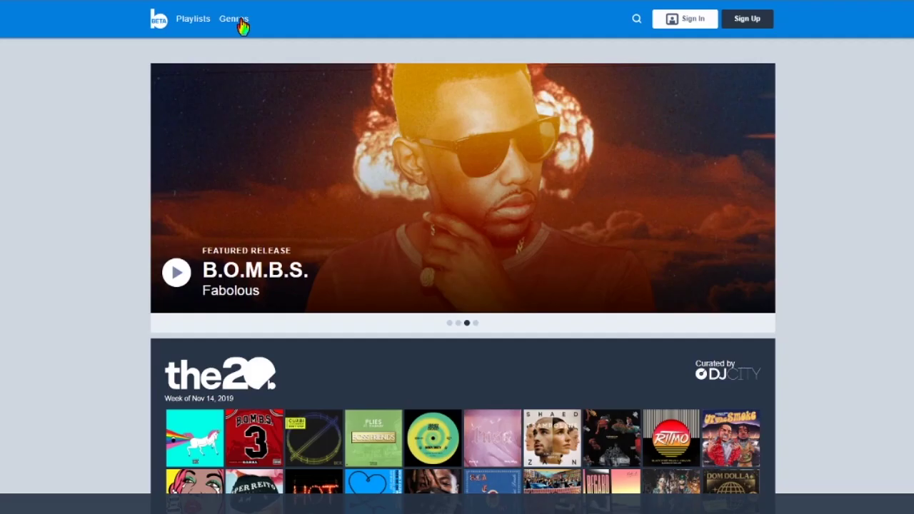
# Step: Show Beatsource's genre list: Dance, Hip-Hop, Latin, Pop, R&B, Reggae & Dancehall
pyautogui.click(242, 26)
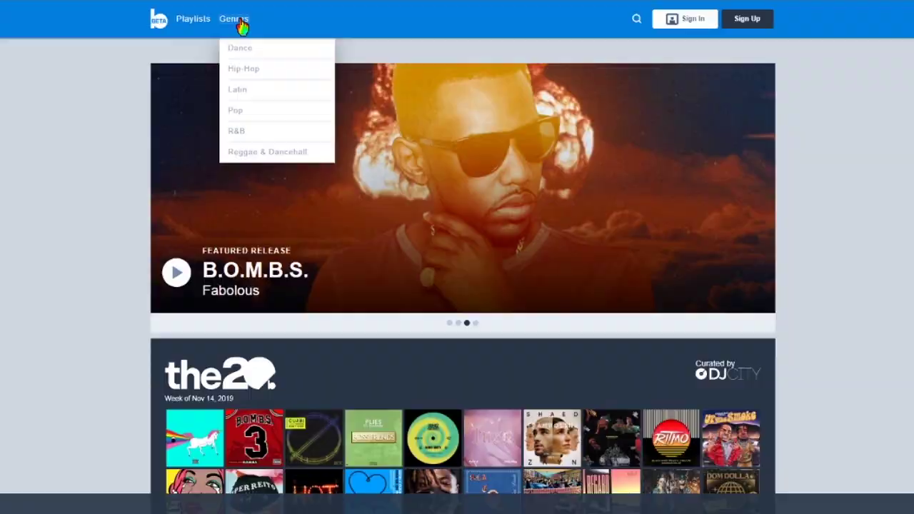